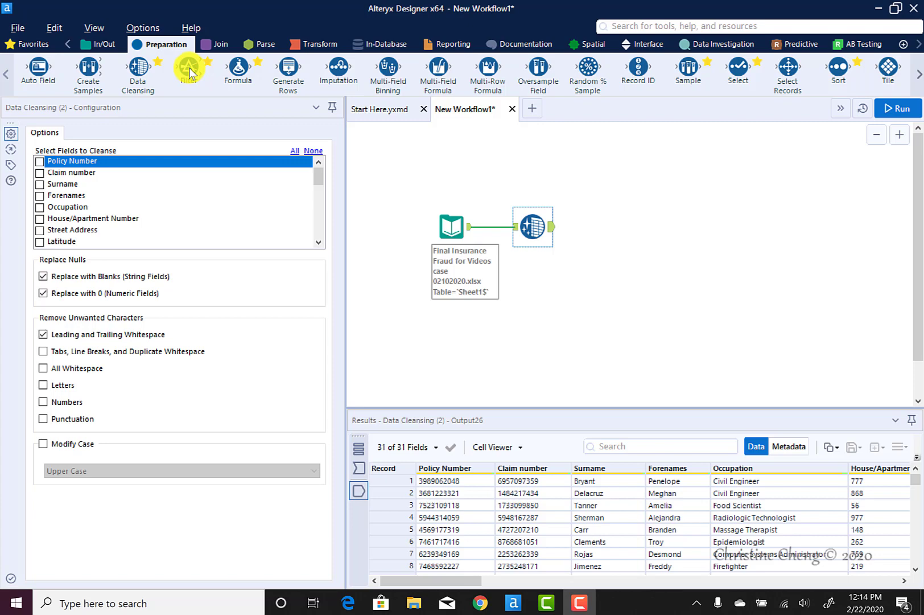
Place a Filter tool on the canvas after the Data Cleansing step
{"action": "left_click_drag", "start_coordinate": [188, 71], "coordinate": [609, 231]}
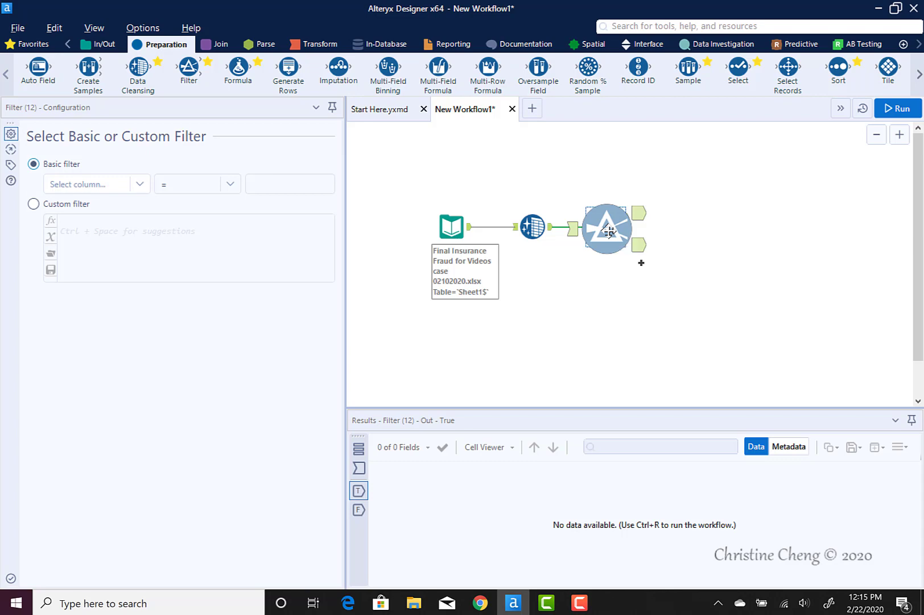
{"action": "left_click_drag", "start_coordinate": [608, 231], "coordinate": [605, 226]}
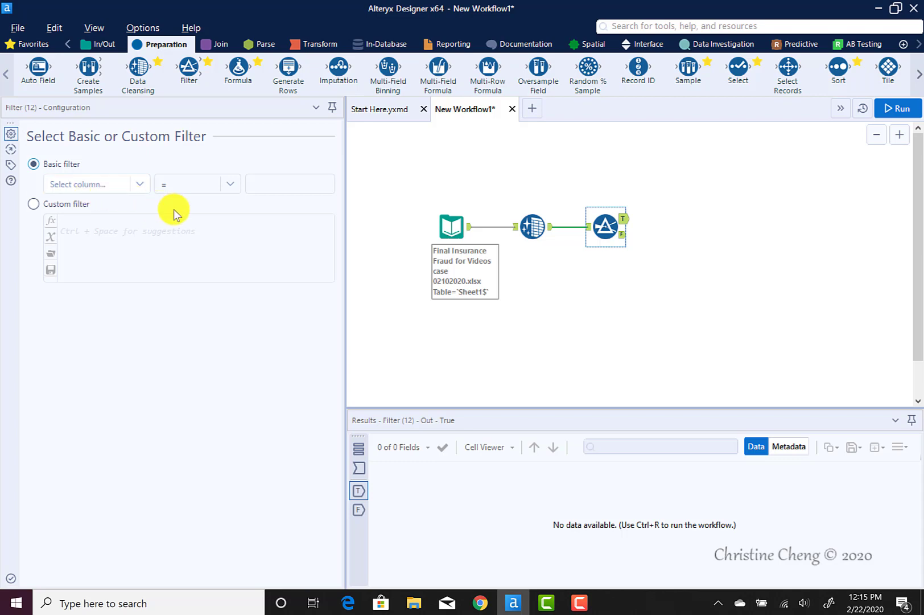
Set the Filter's basic condition to Policy Number Is not null
{"action": "left_click", "coordinate": [141, 187]}
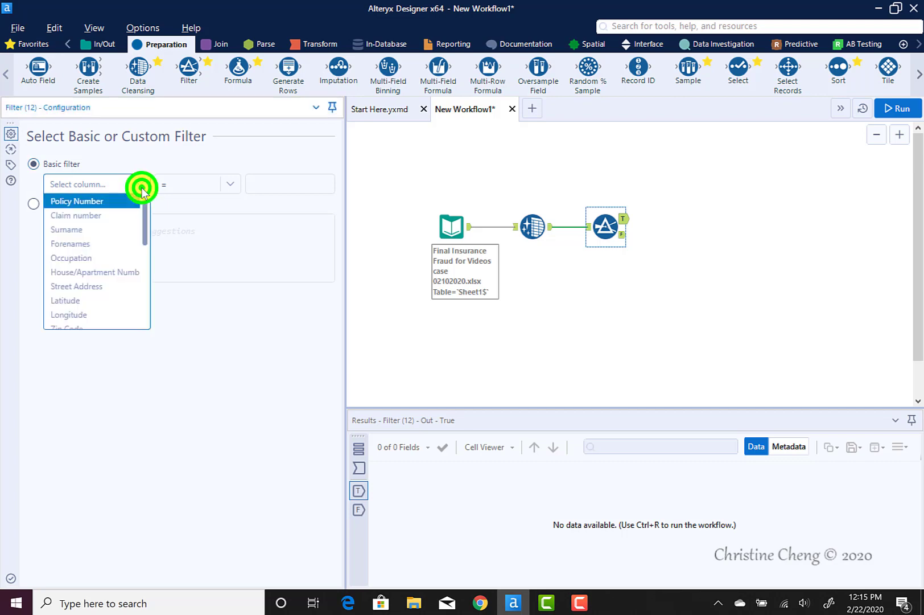
{"action": "left_click", "coordinate": [114, 201]}
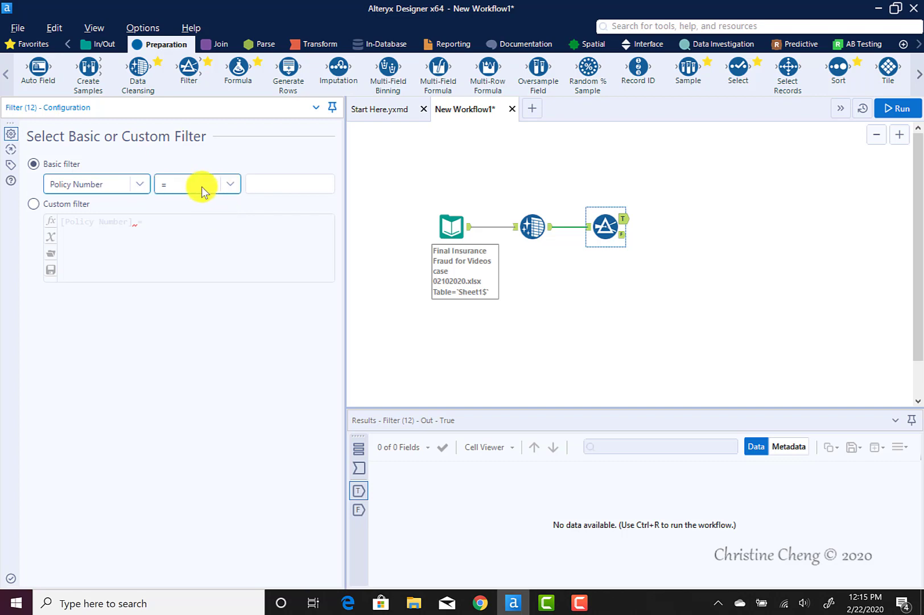
{"action": "left_click", "coordinate": [229, 188]}
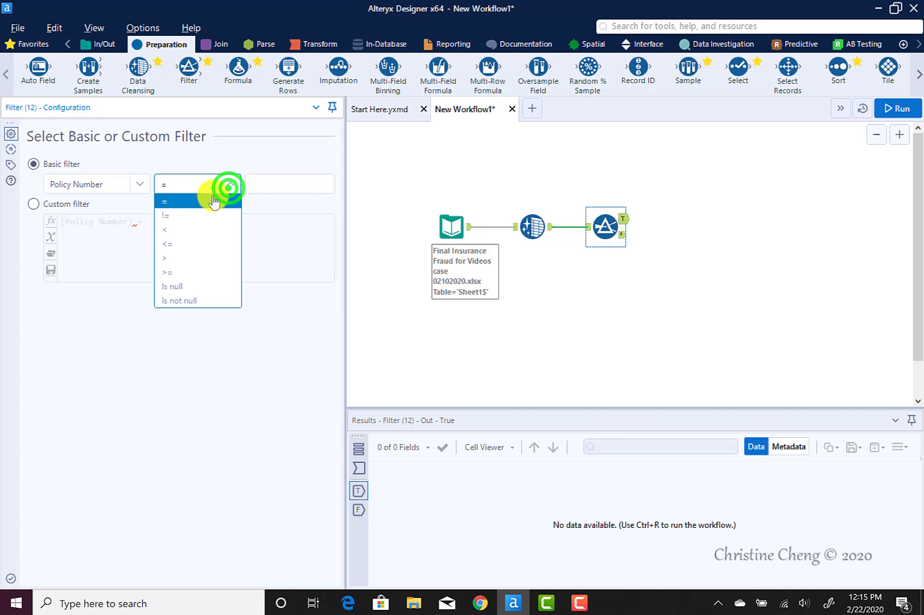
{"action": "left_click", "coordinate": [184, 300]}
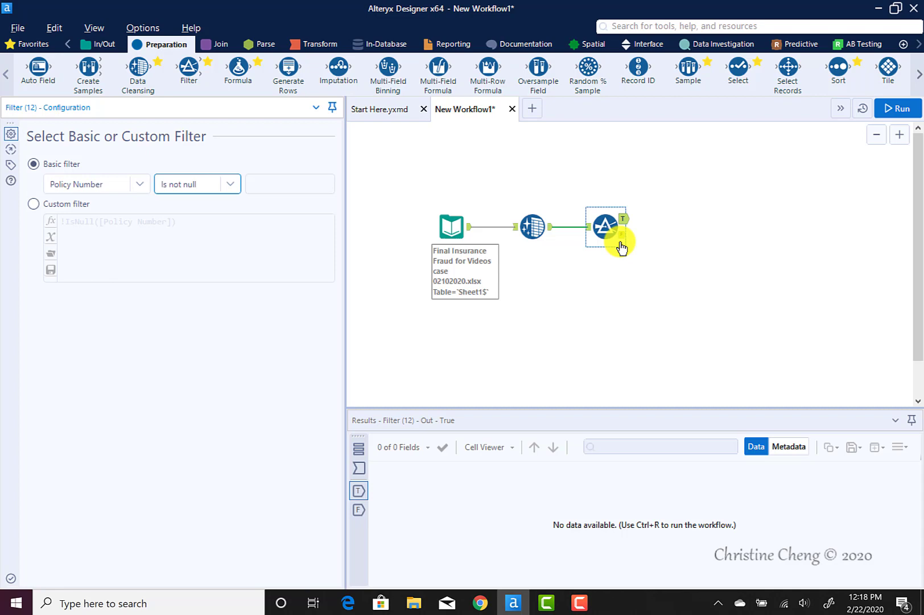
Run the workflow and dismiss the finished-running message
{"action": "left_click", "coordinate": [890, 107]}
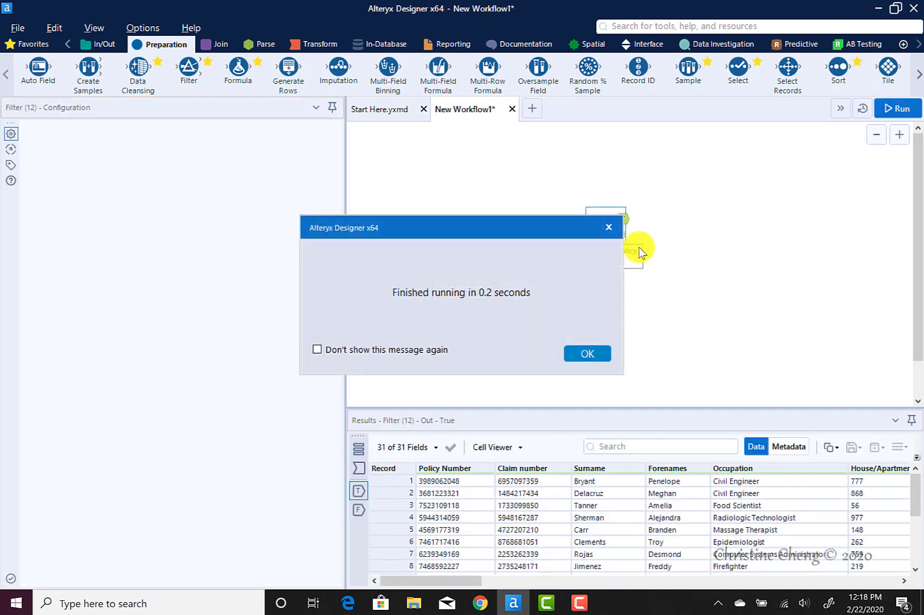
{"action": "left_click", "coordinate": [594, 353]}
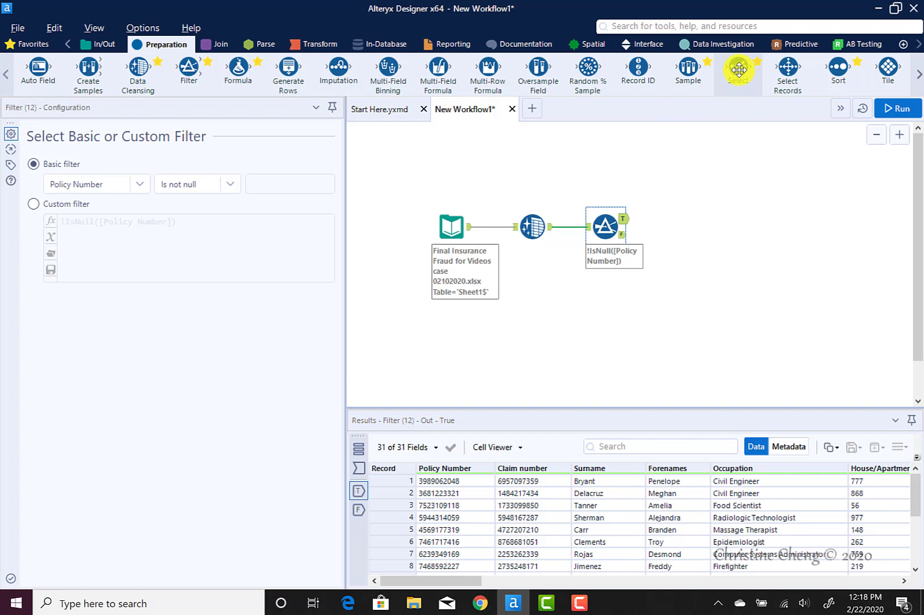
Attach a Select tool to the Filter's True output and open its Options menu
{"action": "left_click_drag", "start_coordinate": [738, 74], "coordinate": [722, 169]}
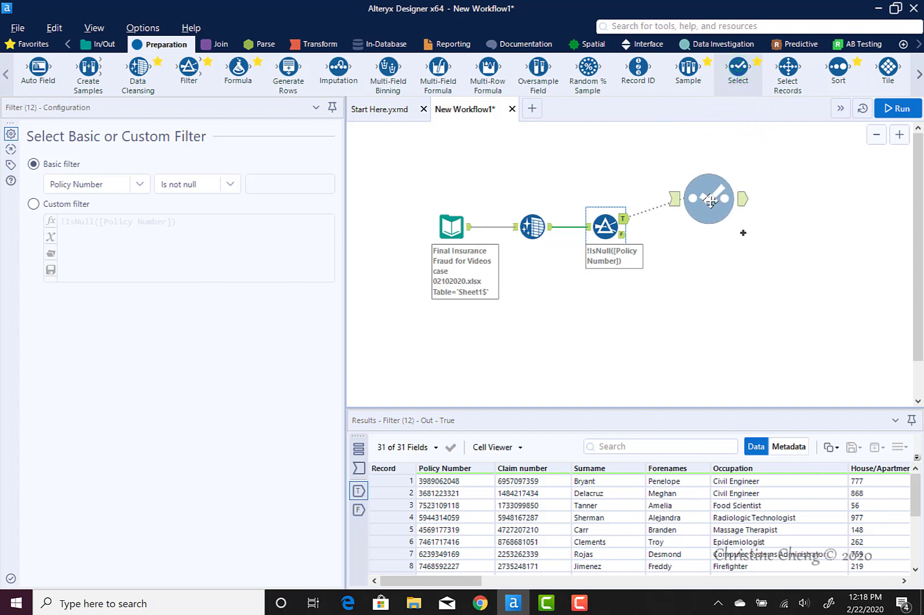
{"action": "left_click_drag", "start_coordinate": [710, 201], "coordinate": [694, 220]}
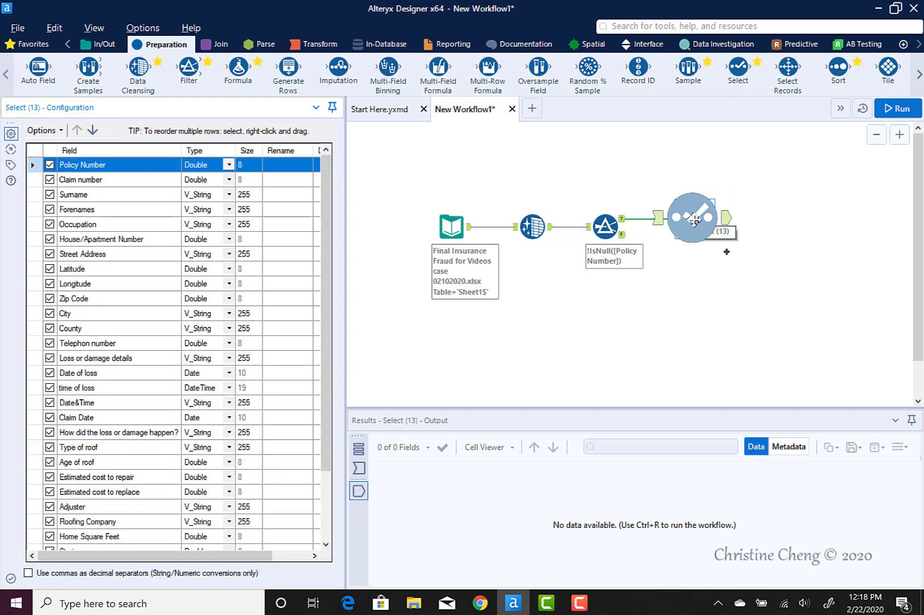
{"action": "left_click", "coordinate": [692, 222]}
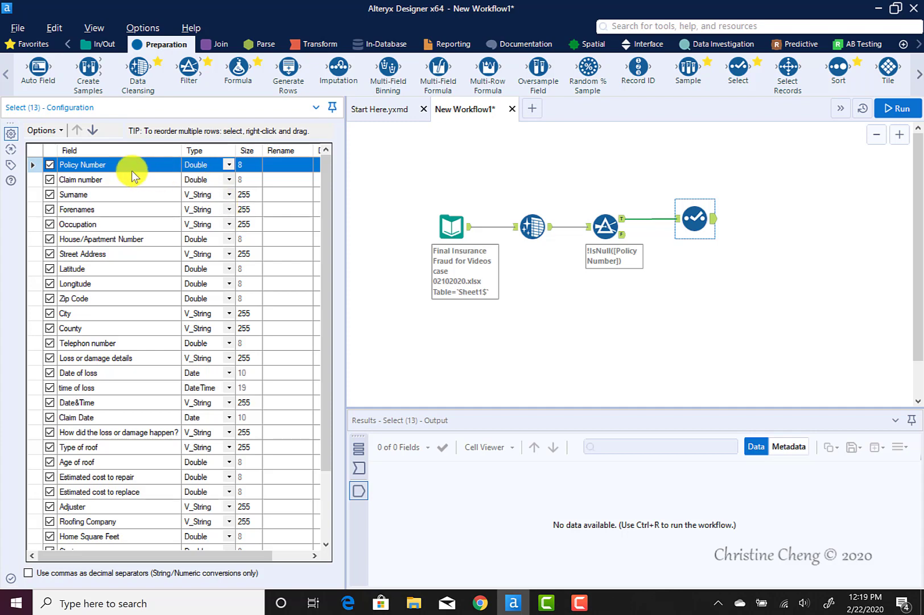
{"action": "left_click", "coordinate": [45, 136]}
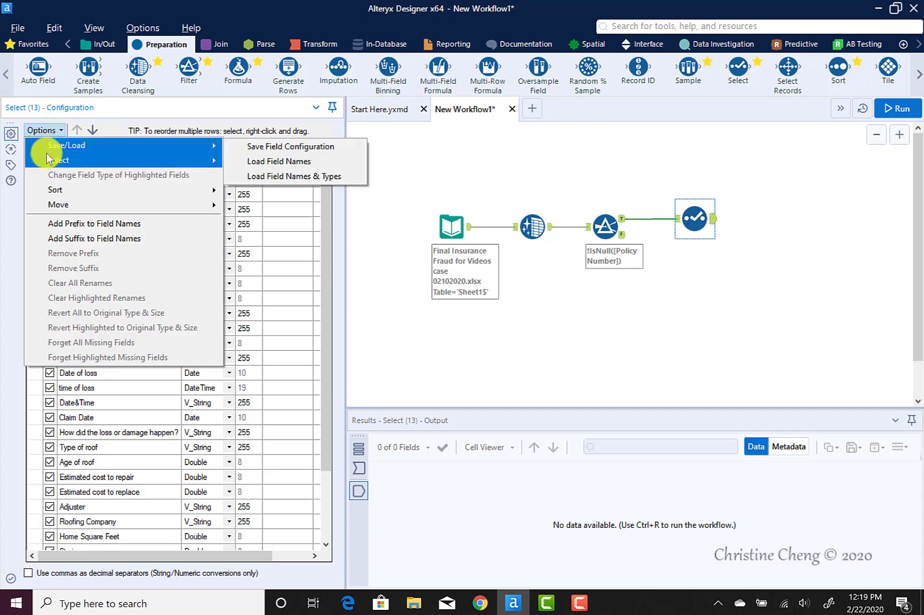
{"action": "mouse_move", "coordinate": [59, 159]}
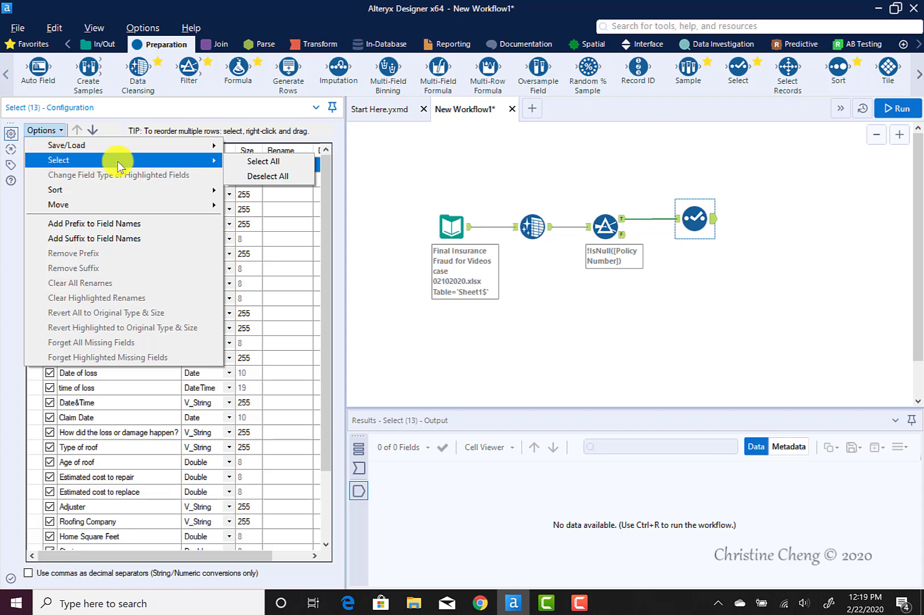
{"action": "left_click", "coordinate": [266, 177]}
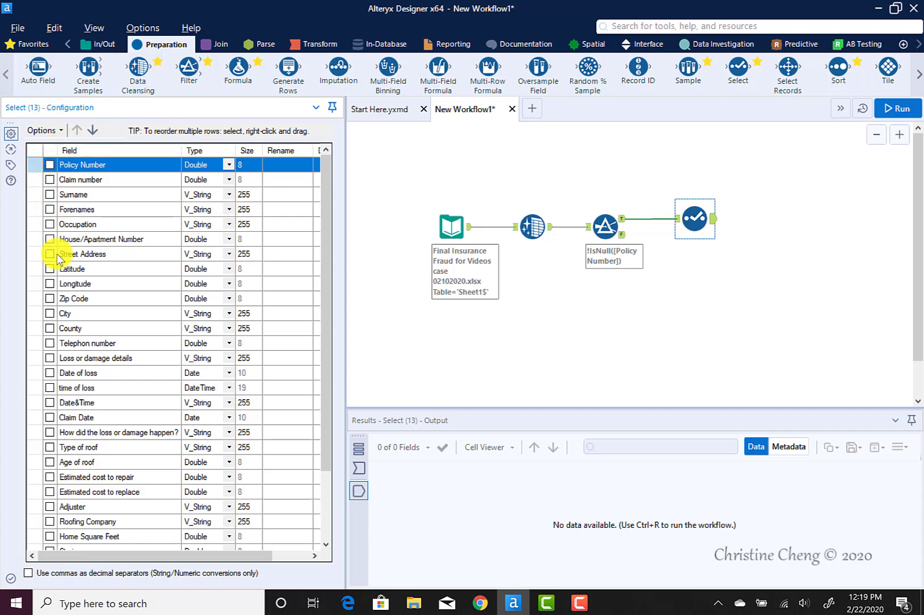
{"action": "left_click", "coordinate": [47, 130]}
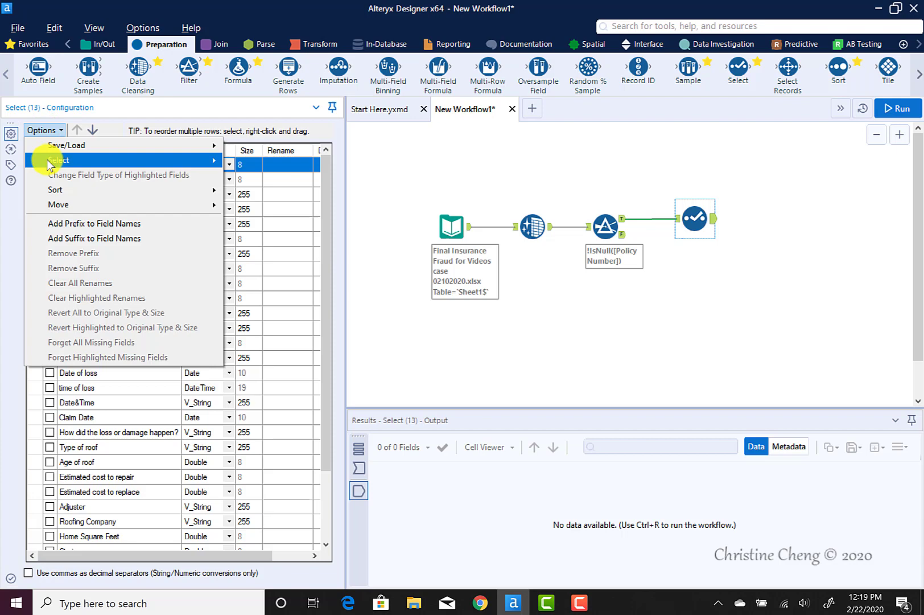
{"action": "mouse_move", "coordinate": [65, 159]}
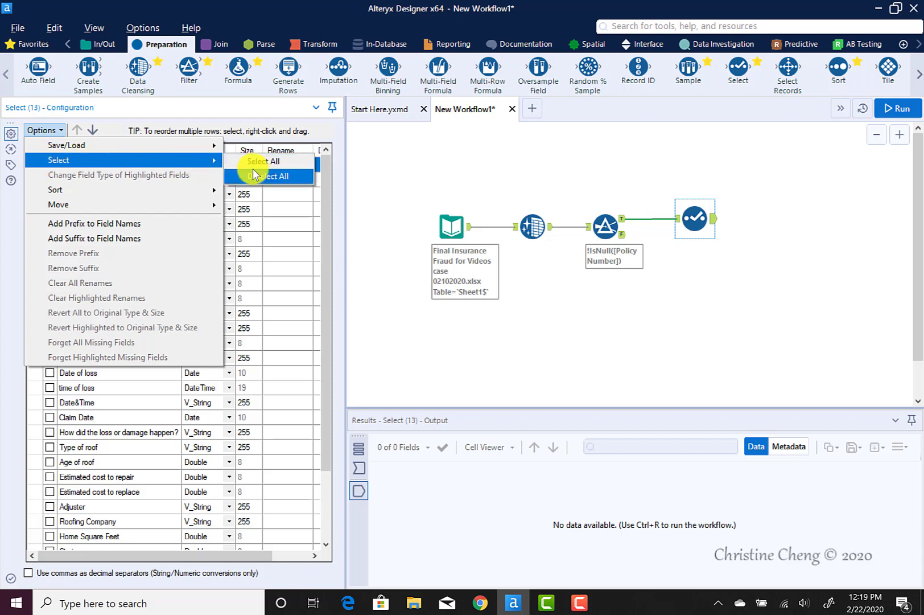
{"action": "left_click", "coordinate": [253, 164]}
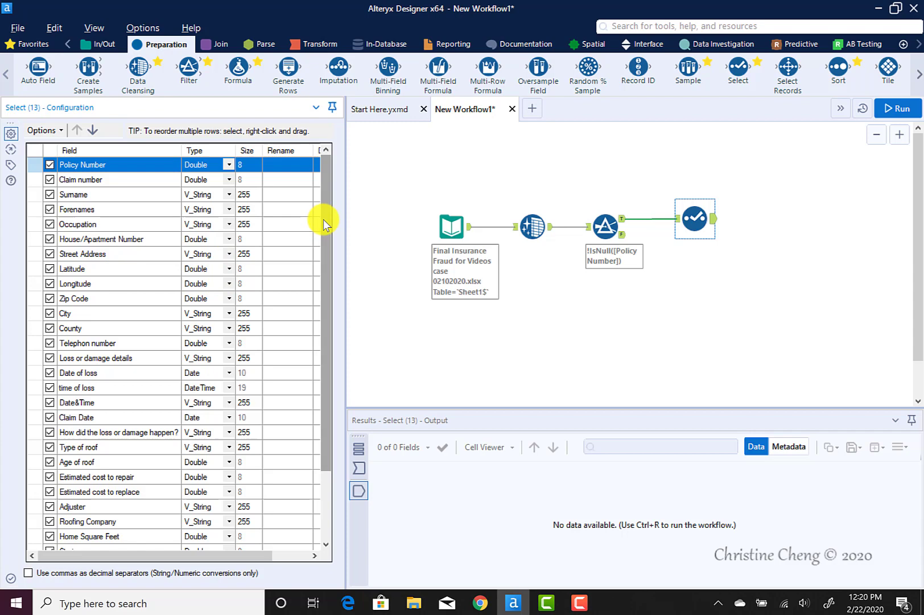
Uncheck the *Unknown field at the bottom of the Select field list
{"action": "left_click_drag", "start_coordinate": [324, 218], "coordinate": [316, 330]}
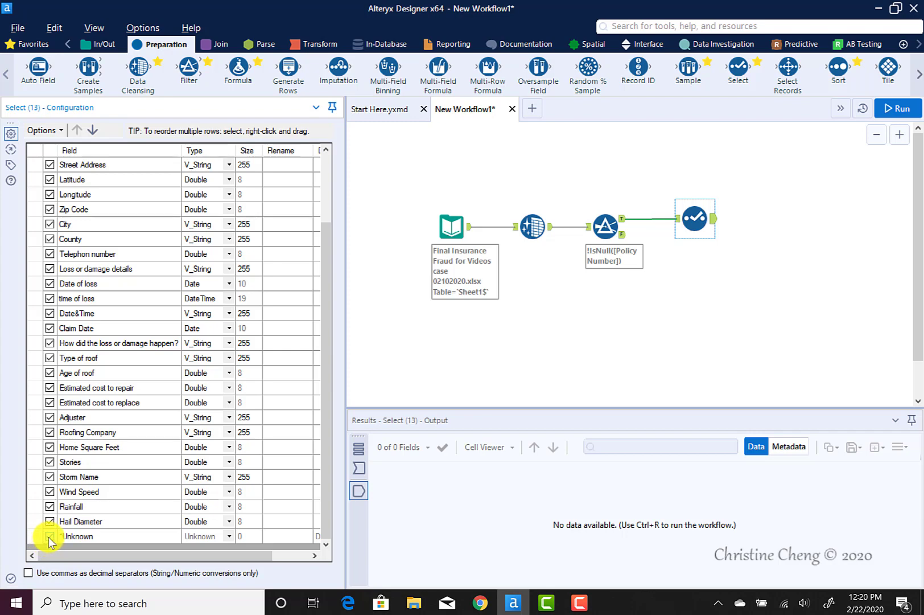
{"action": "left_click", "coordinate": [49, 536]}
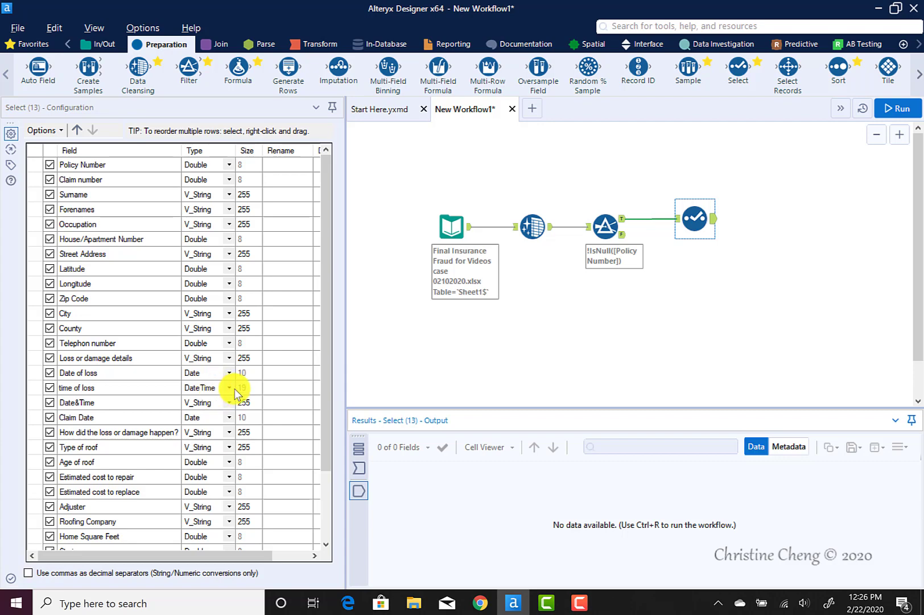
Retype time of loss as Time and Date&Time as DateTime in the Select grid
{"action": "left_click", "coordinate": [230, 388]}
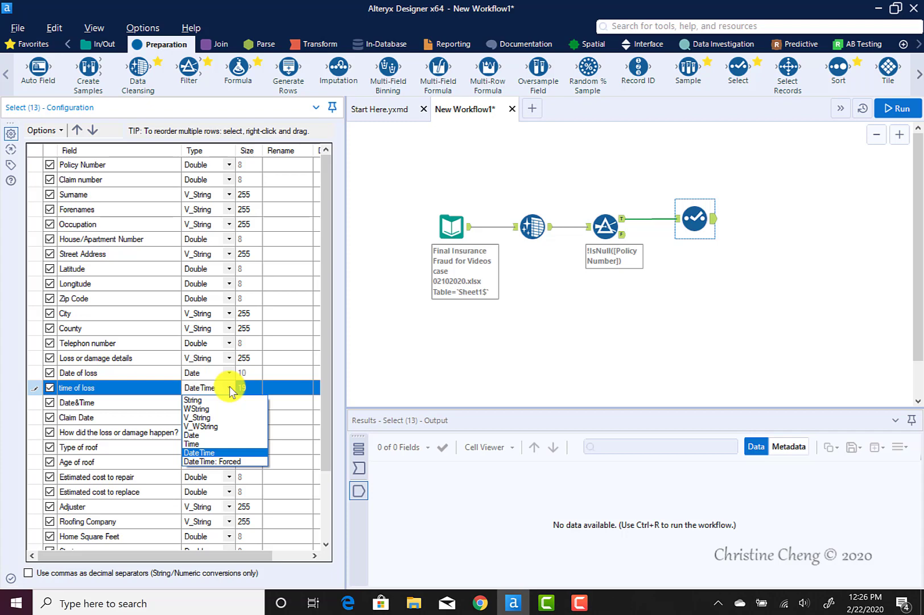
{"action": "left_click", "coordinate": [200, 444]}
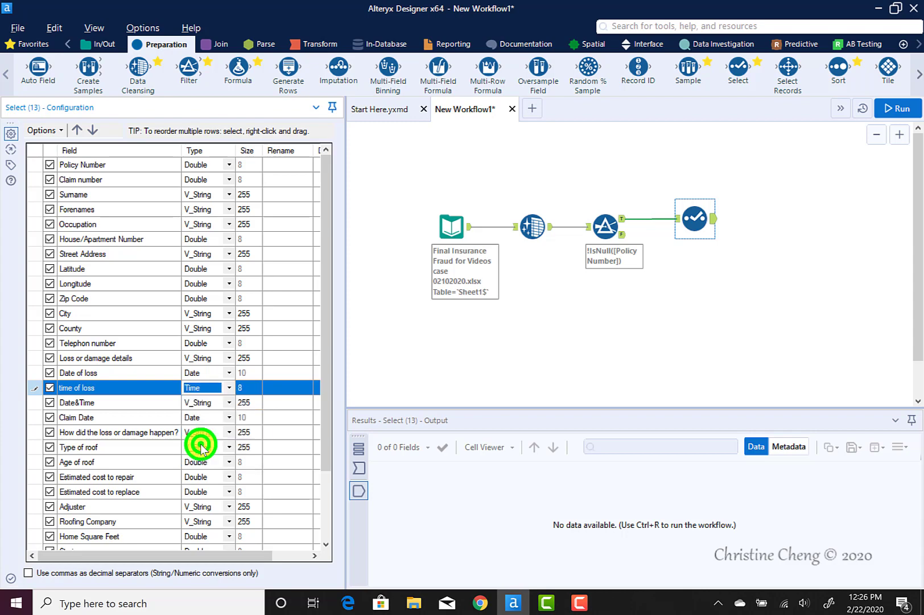
{"action": "left_click", "coordinate": [230, 403]}
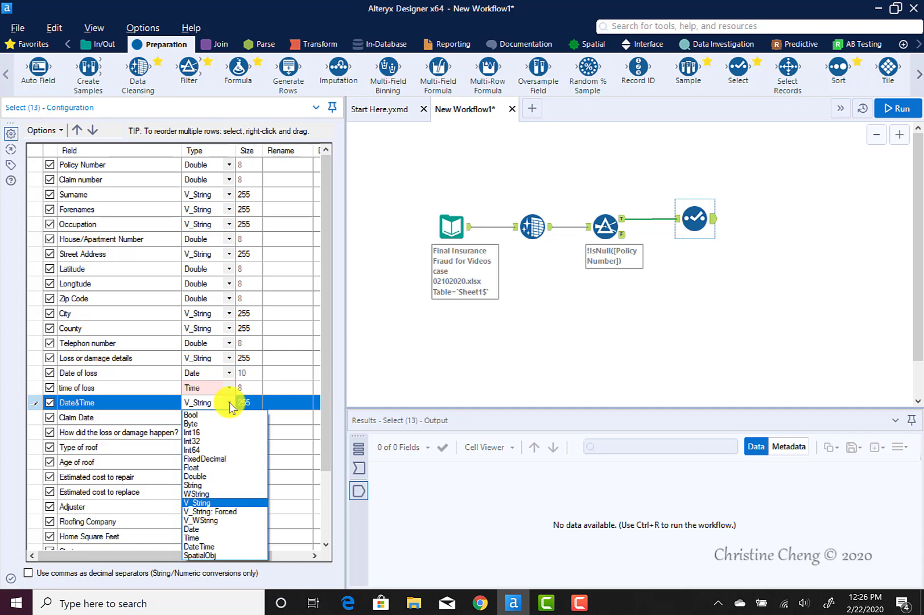
{"action": "left_click", "coordinate": [220, 545]}
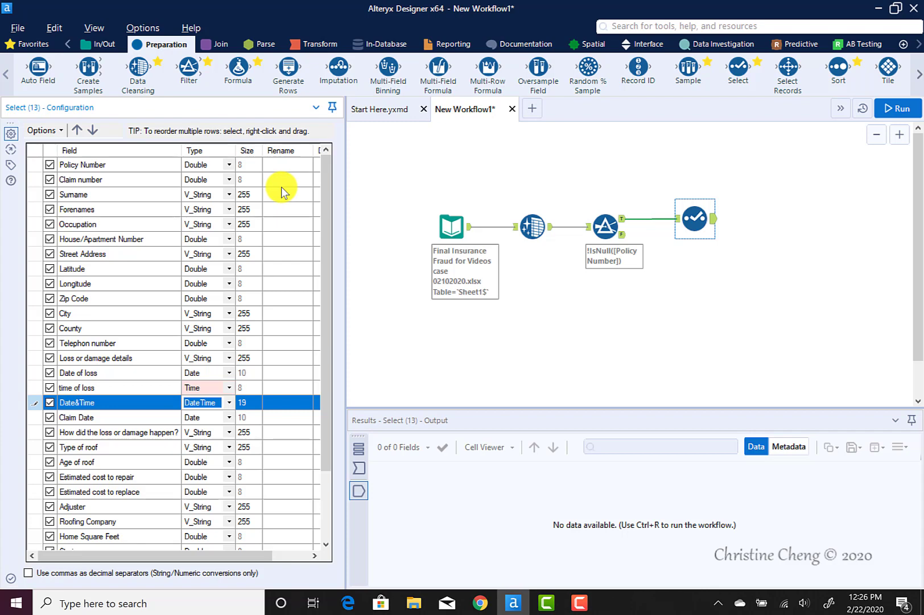
{"action": "left_click_drag", "start_coordinate": [198, 556], "coordinate": [262, 558]}
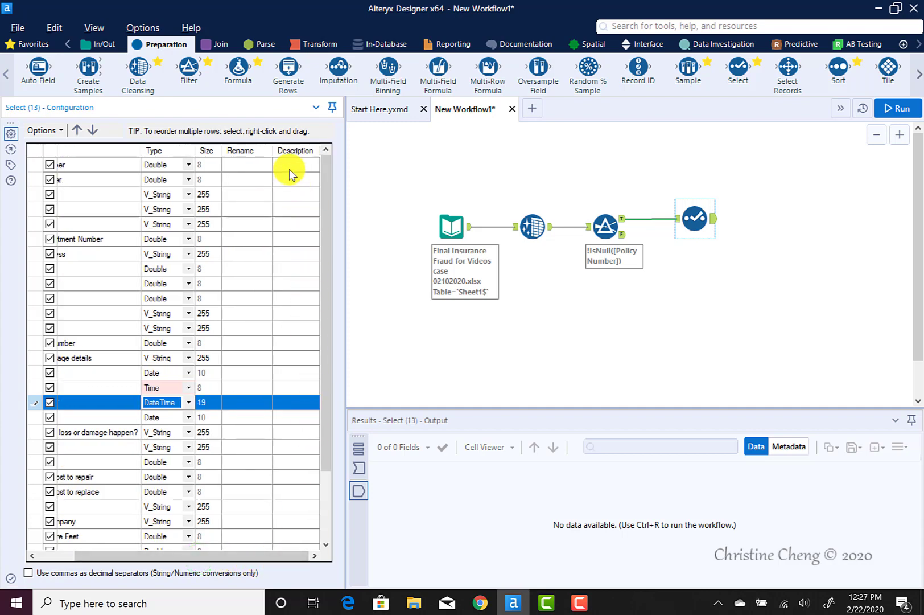